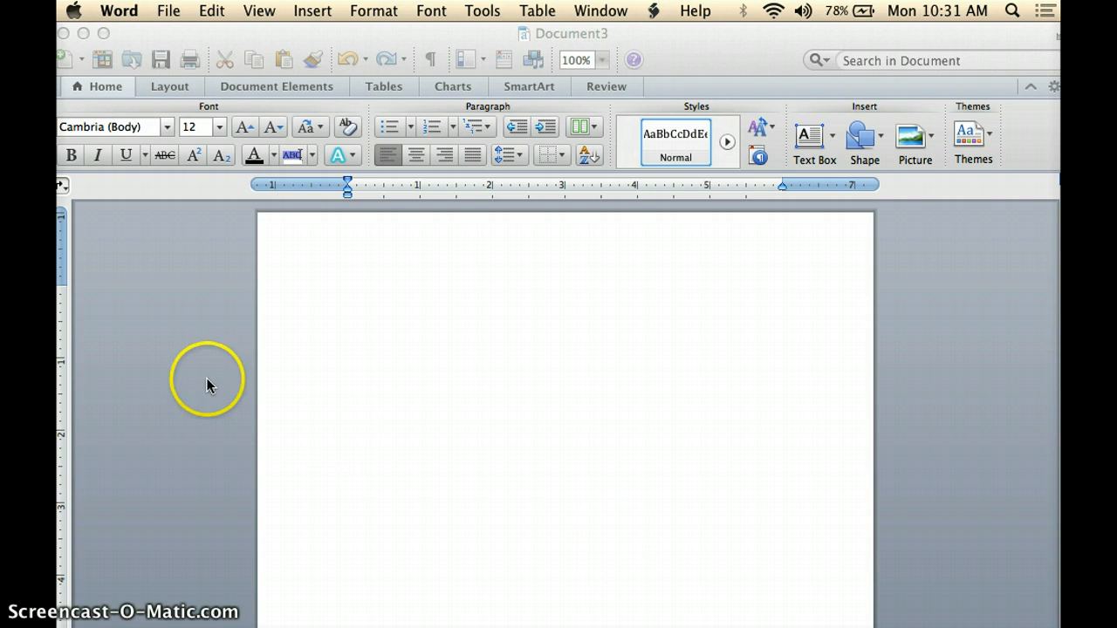
- Set the page margins to the Normal preset of 1 inch on all sides
{"action": "left_click", "coordinate": [332, 410]}
{"action": "left_click", "coordinate": [168, 84]}
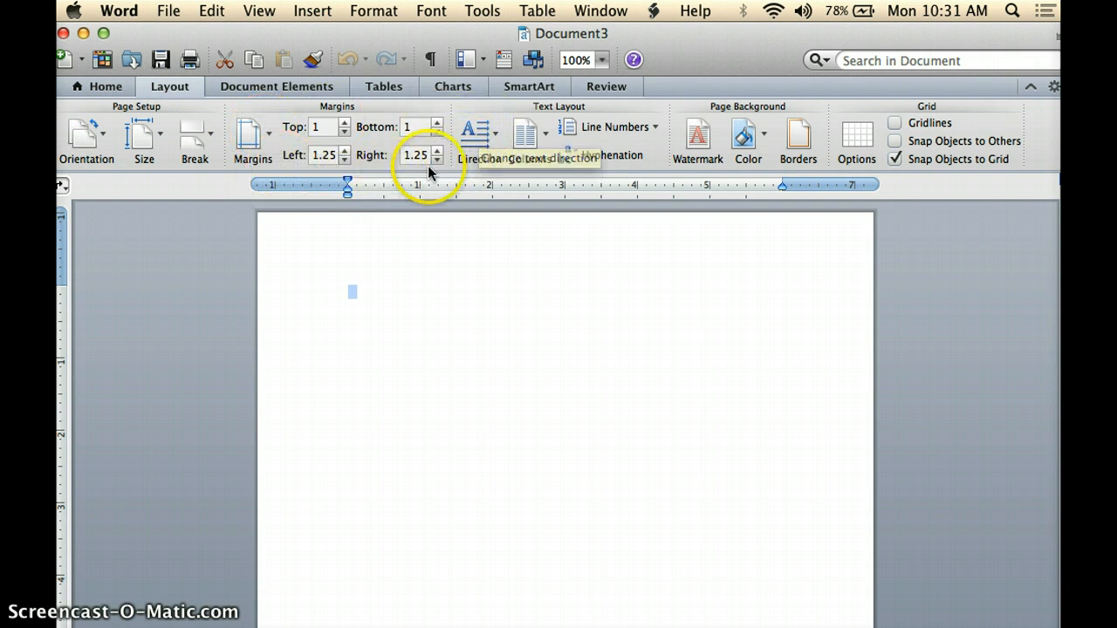
{"action": "left_click", "coordinate": [251, 138]}
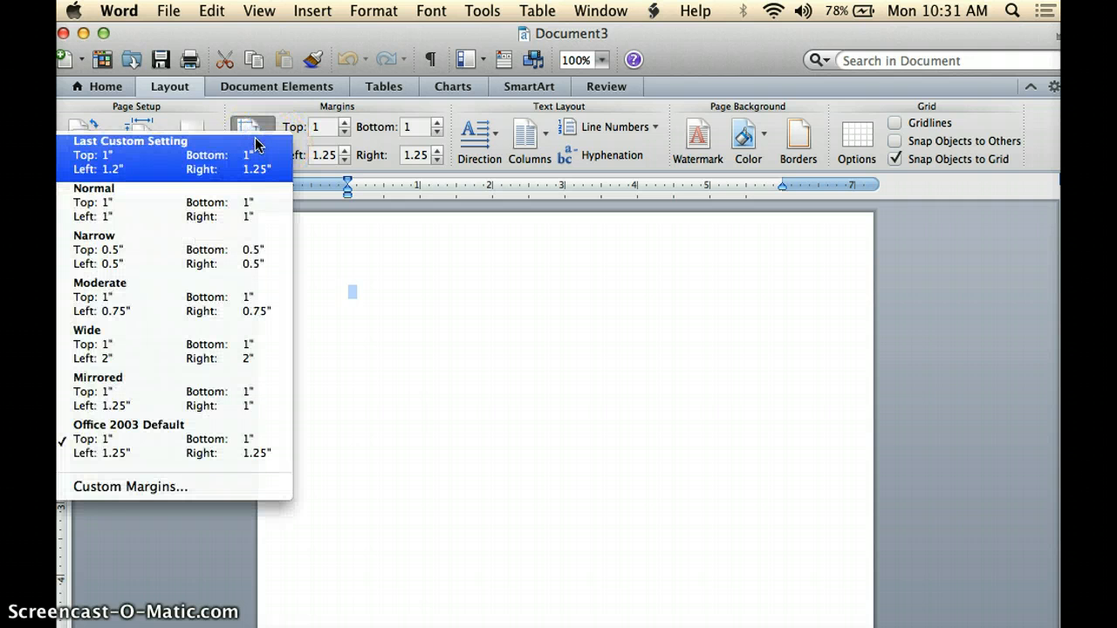
{"action": "left_click", "coordinate": [209, 217]}
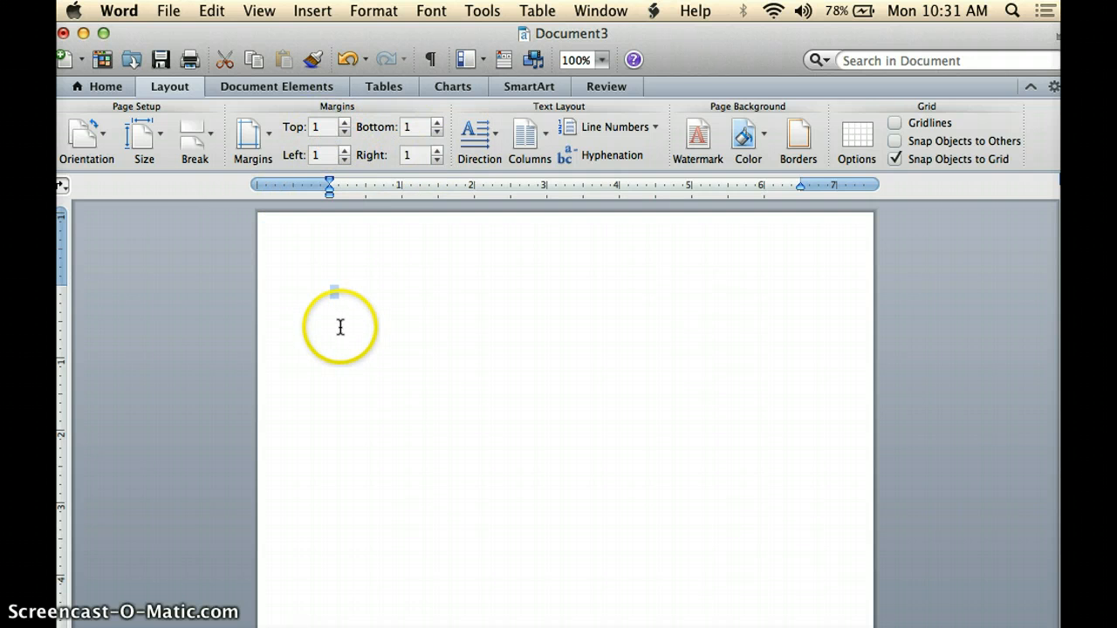
- Set the document font to Times New Roman
{"action": "left_click", "coordinate": [335, 289]}
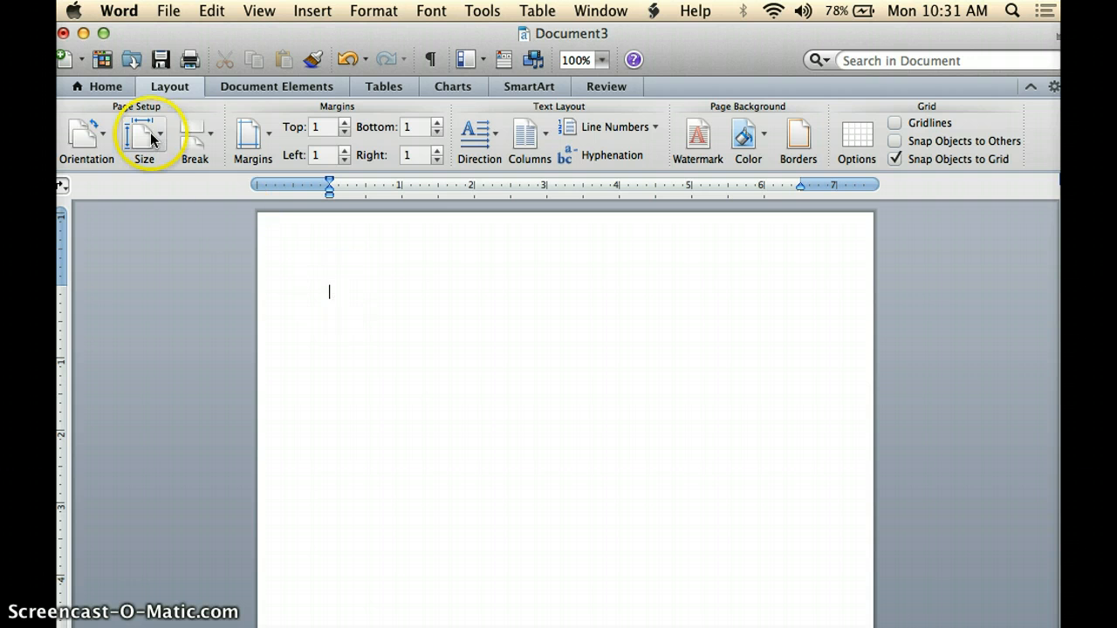
{"action": "left_click", "coordinate": [111, 89]}
{"action": "left_click", "coordinate": [163, 128]}
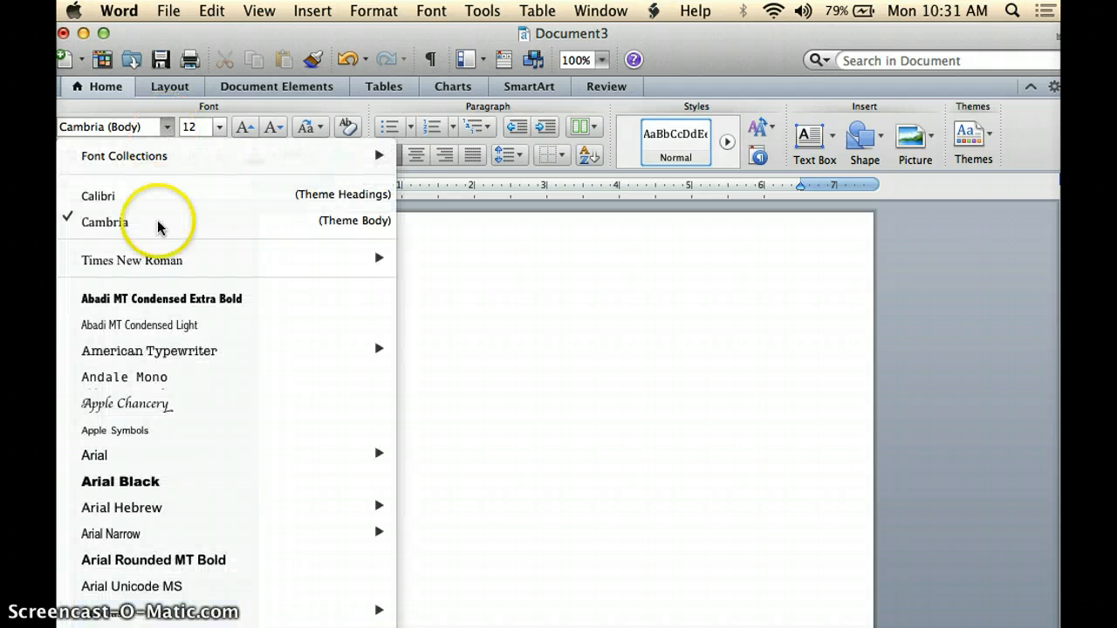
{"action": "mouse_move", "coordinate": [148, 260]}
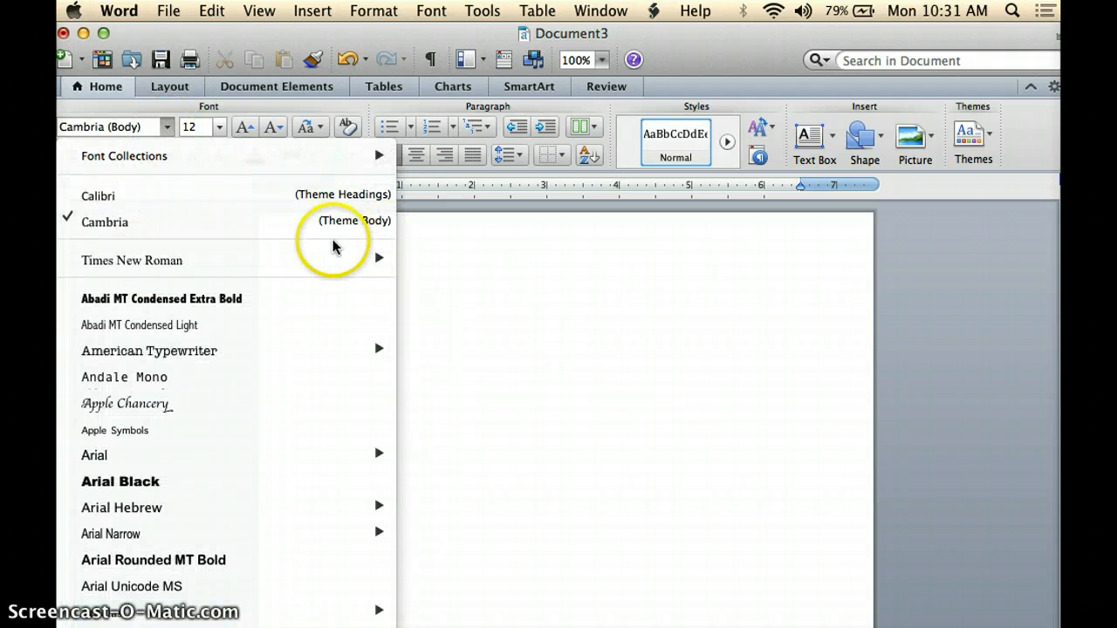
{"action": "left_click", "coordinate": [432, 269]}
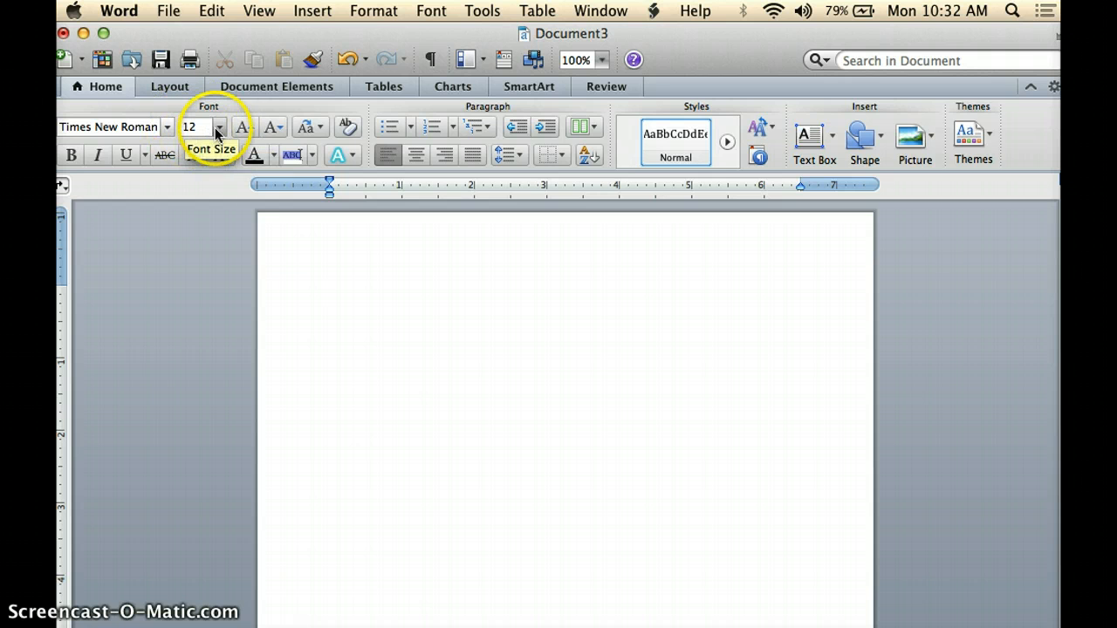
{"action": "left_click", "coordinate": [326, 289]}
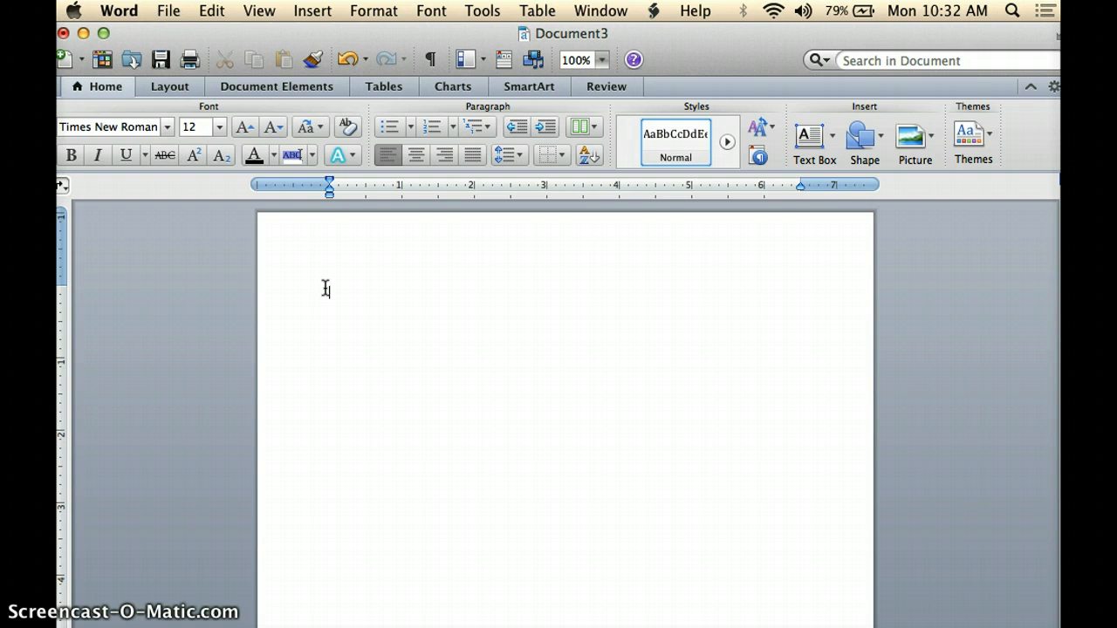
- Type the heading lines: the student's name, the teacher's name, and Eng 2 Genocide
{"action": "key", "text": "Return"}
{"action": "type", "text": "Ms. Bates"}
{"action": "key", "text": "Return"}
{"action": "type", "text": "EN"}
{"action": "key", "text": "BackSpace"}
{"action": "type", "text": "ng 2 Genocide"}
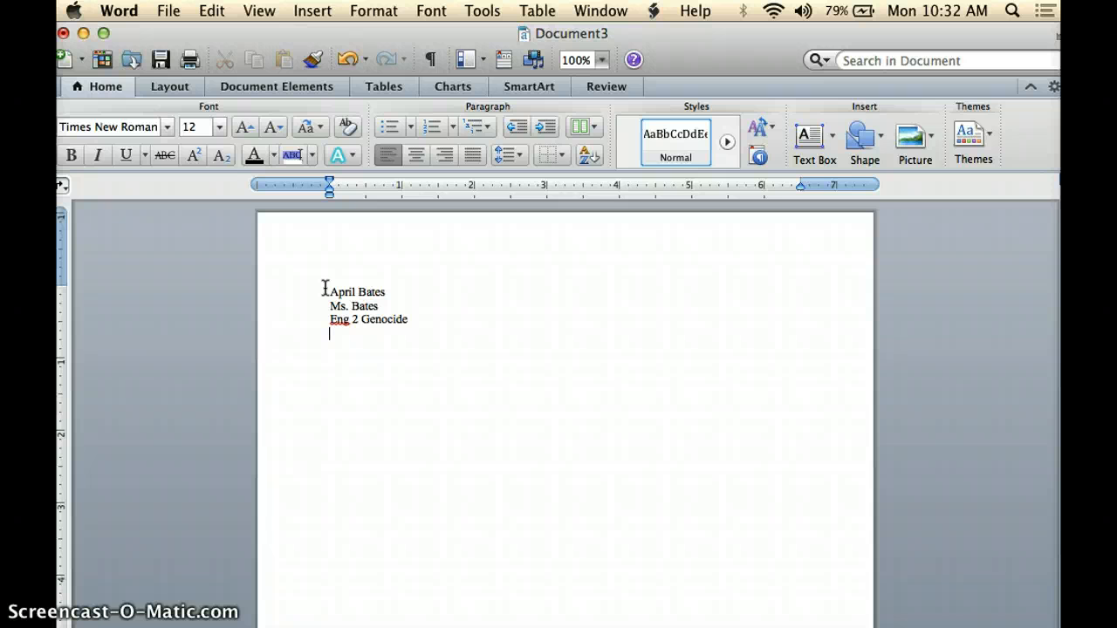
- Add the date 22 September 2014 as the fourth heading line
{"action": "type", "text": "22 September 2014"}
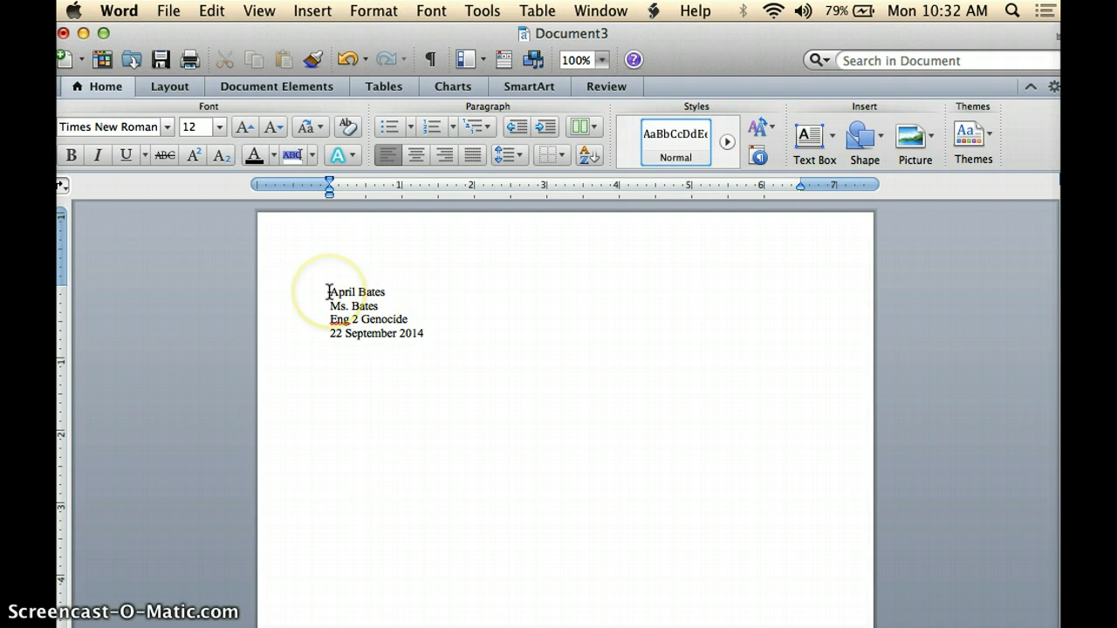
- Set the line spacing of the four heading lines to 2.0
{"action": "left_click_drag", "start_coordinate": [328, 292], "coordinate": [458, 516]}
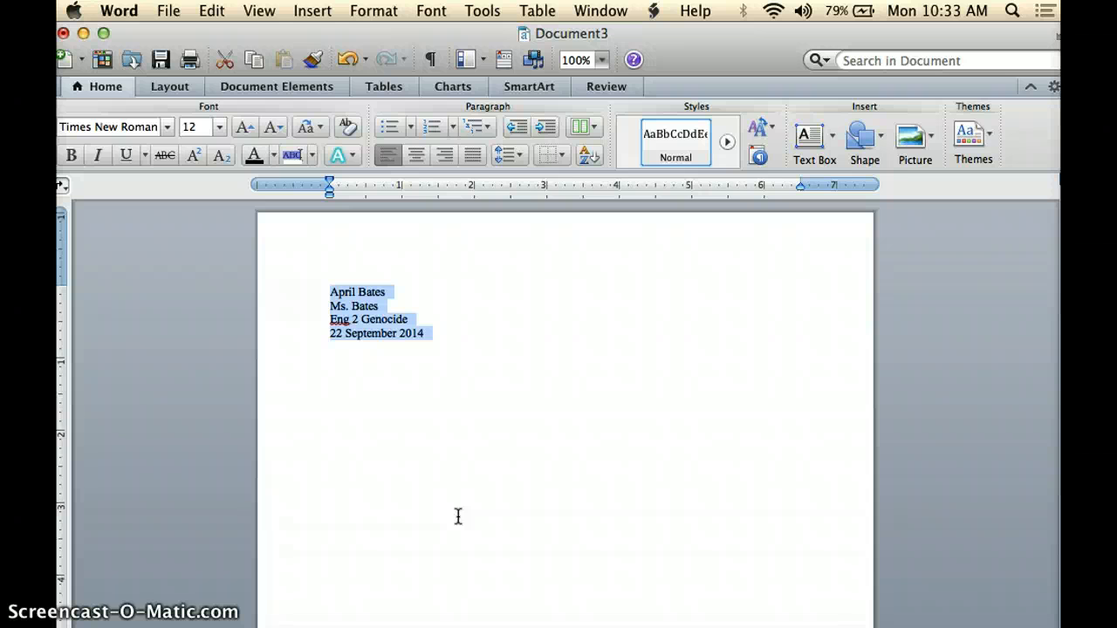
{"action": "left_click", "coordinate": [520, 155]}
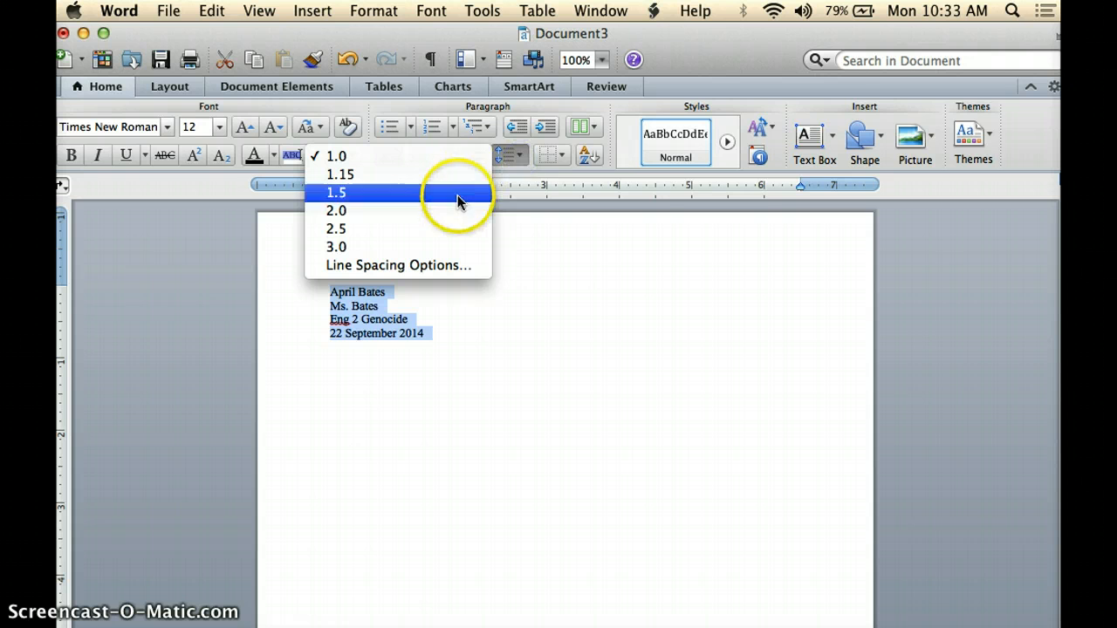
{"action": "left_click", "coordinate": [456, 210]}
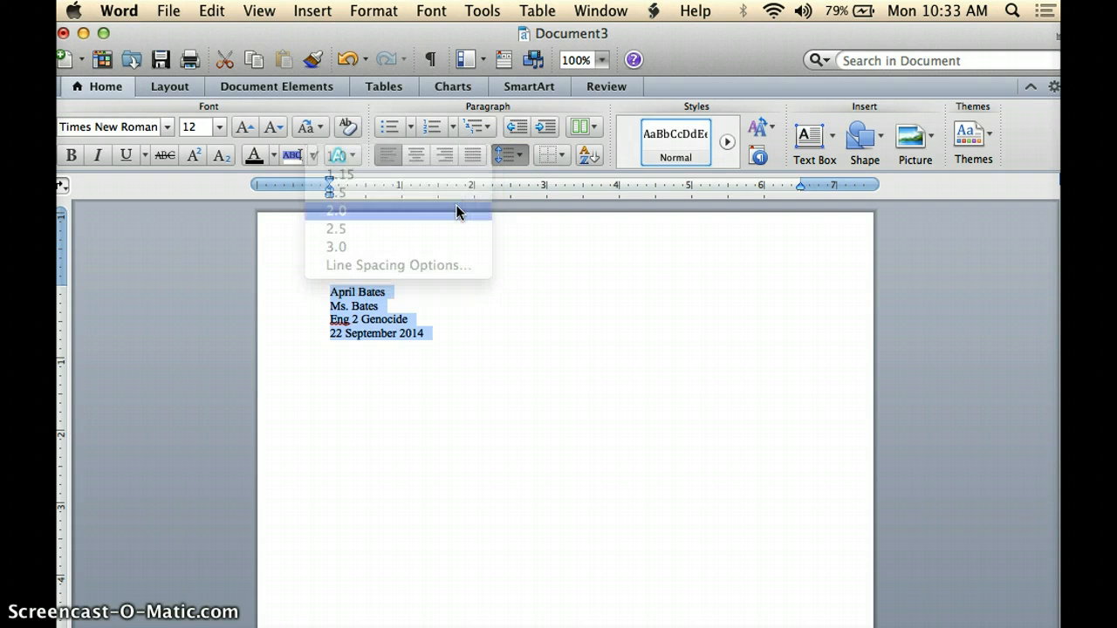
{"action": "left_click", "coordinate": [449, 375]}
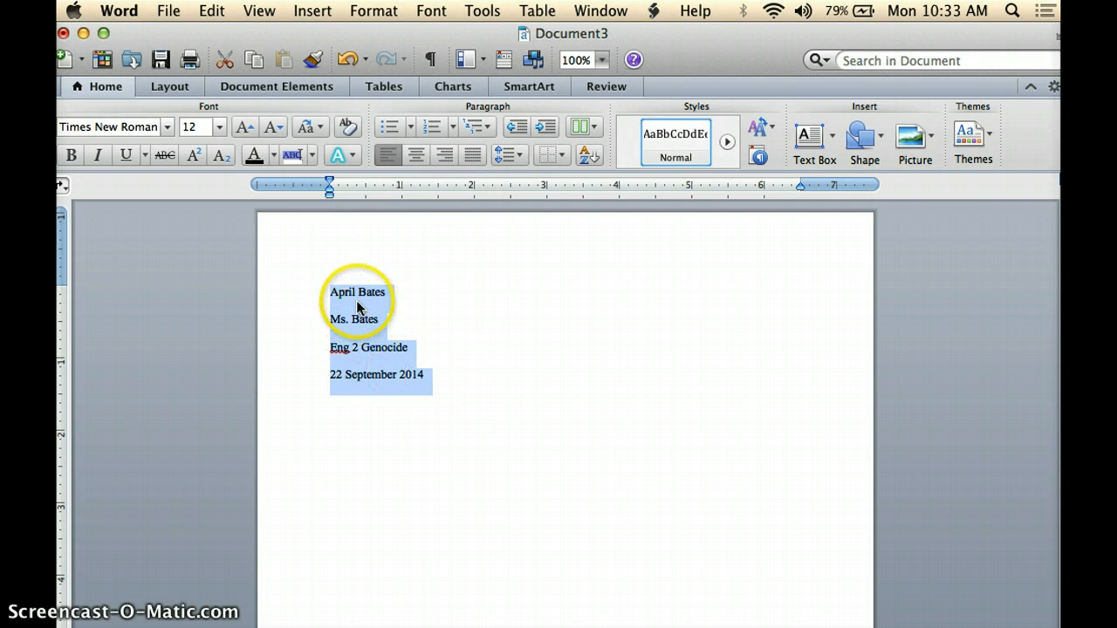
- Add a new line below the date and type the title Genocide in the Middle East: ISIS
{"action": "left_click", "coordinate": [461, 398]}
{"action": "key", "text": "Return"}
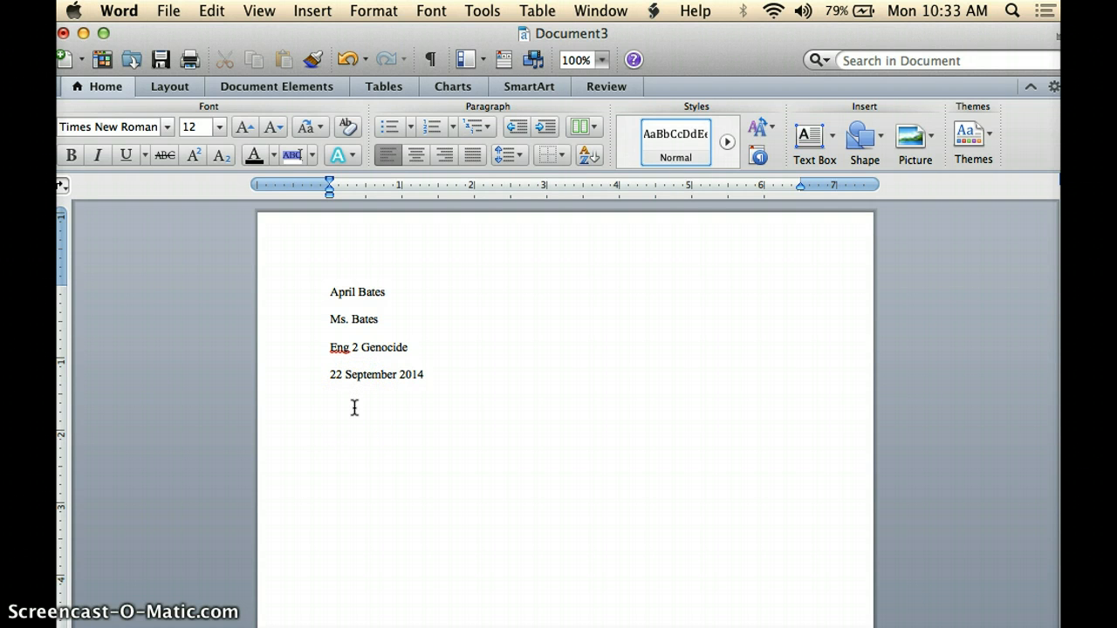
{"action": "type", "text": "G"}
{"action": "key", "text": "BackSpace"}
{"action": "type", "text": "Genocide"}
{"action": "type", "text": "in the Middle Easy"}
{"action": "key", "text": "BackSpace"}
{"action": "type", "text": "t:  ISIS"}
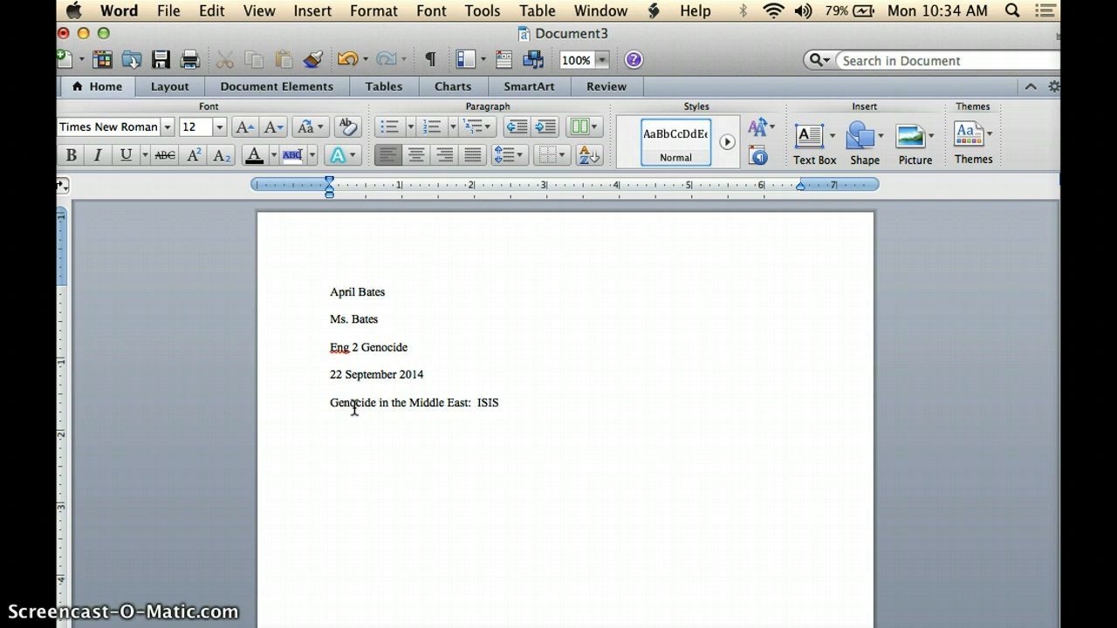
- Center the title line and add a new left-aligned line beneath it
{"action": "left_click", "coordinate": [330, 403]}
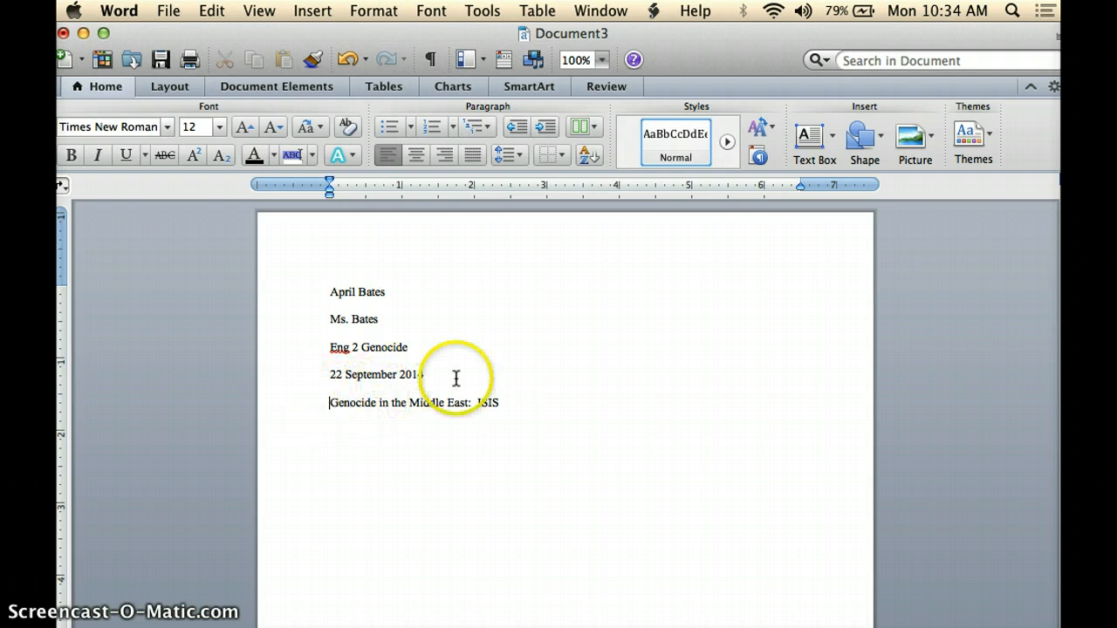
{"action": "left_click", "coordinate": [418, 160]}
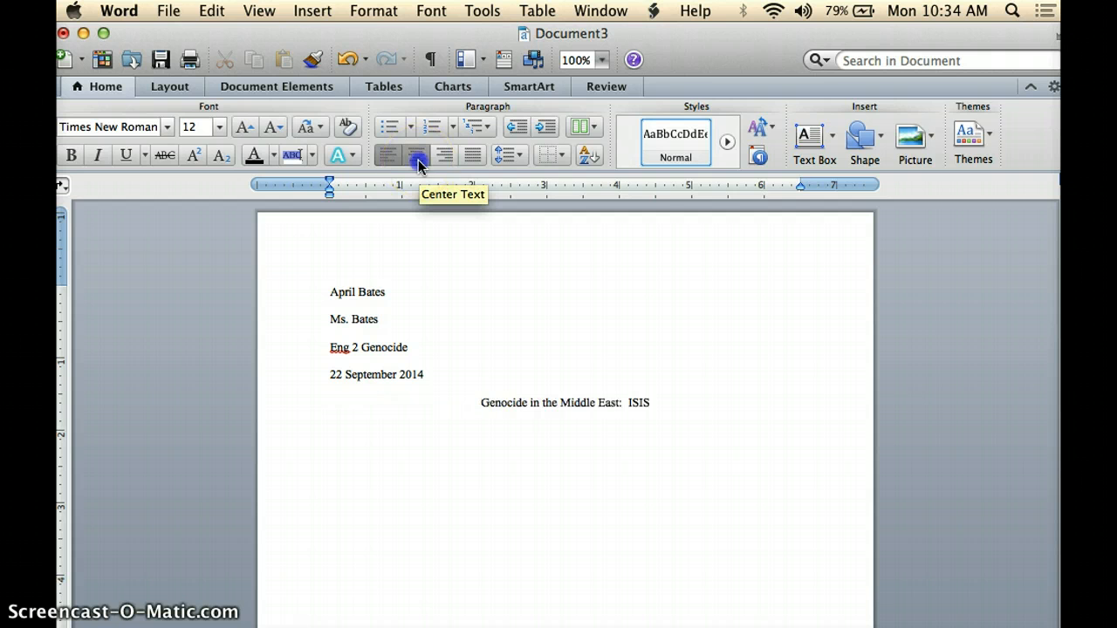
{"action": "left_click", "coordinate": [686, 406]}
{"action": "key", "text": "Return"}
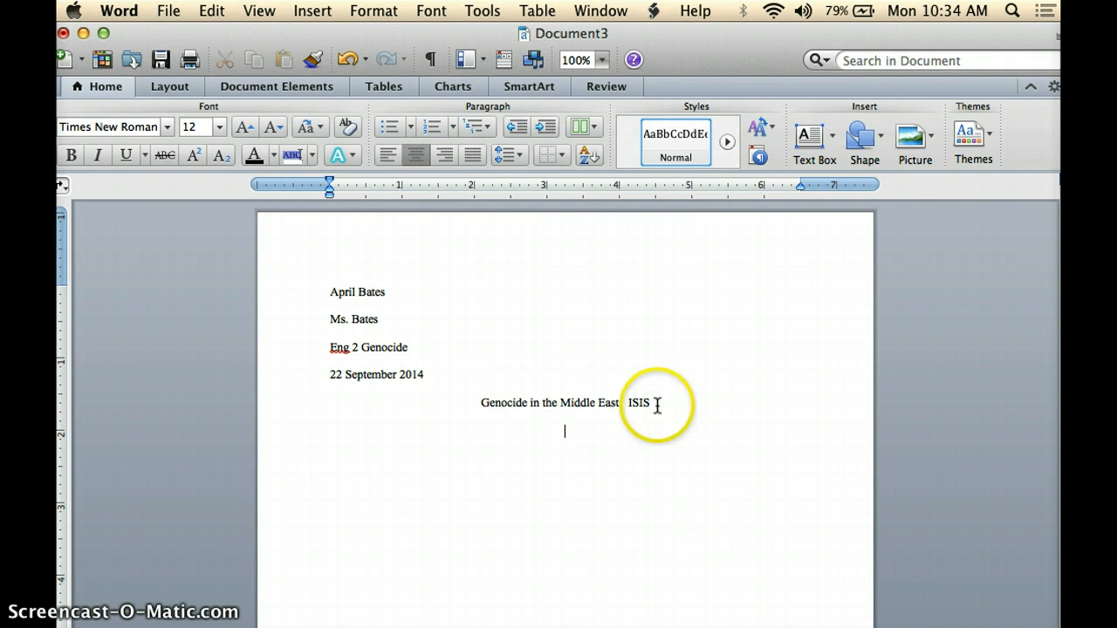
{"action": "left_click", "coordinate": [389, 159]}
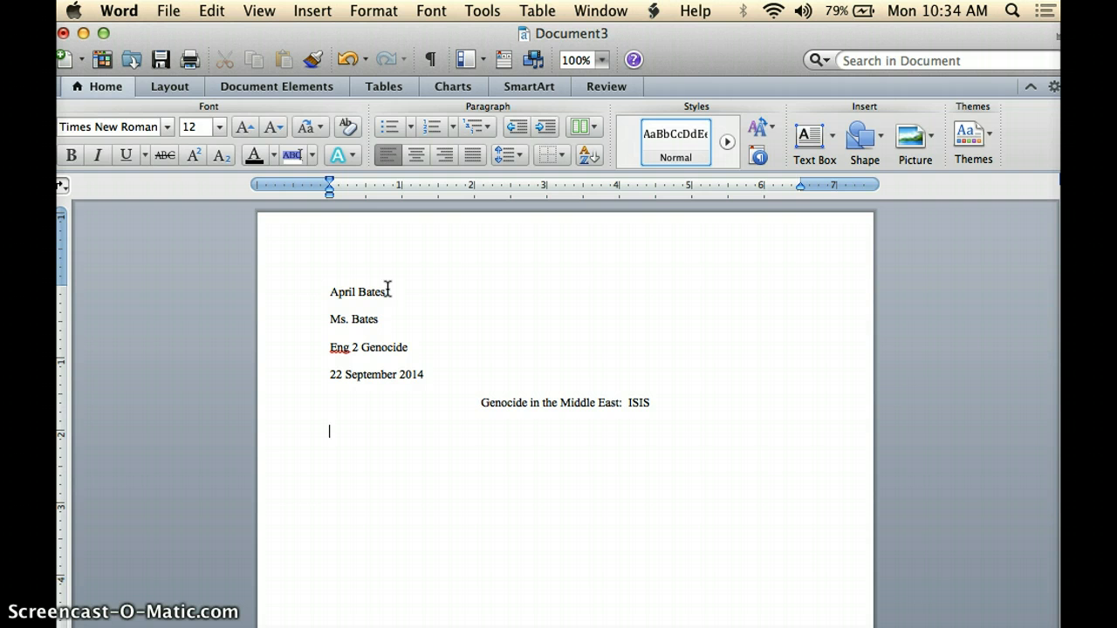
- Insert page numbers at the top of the page, right-aligned in the header
{"action": "left_click", "coordinate": [337, 290]}
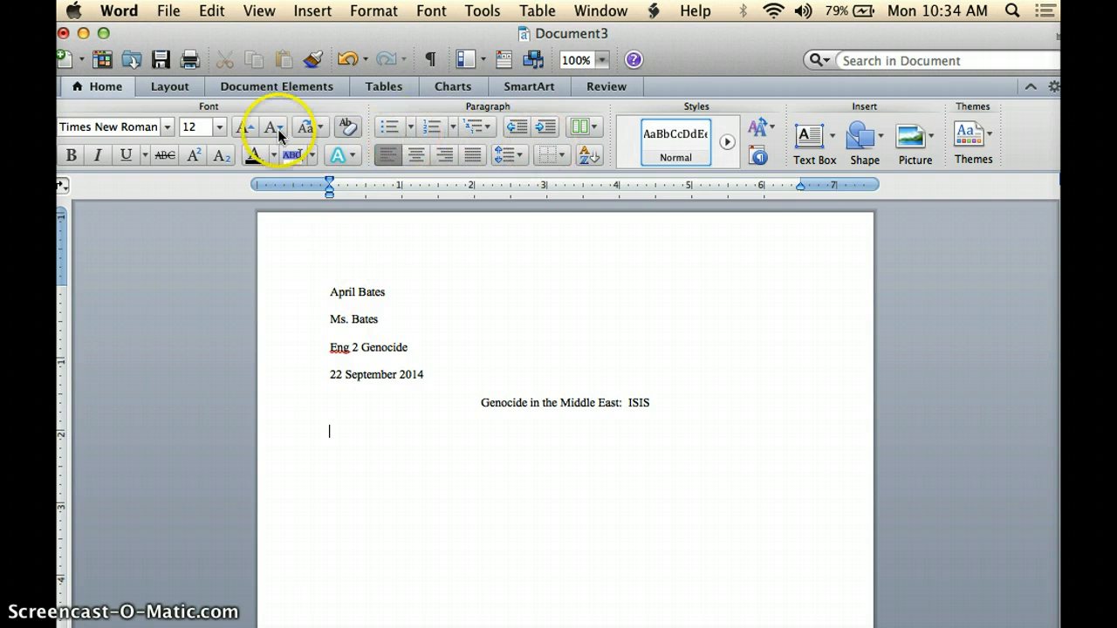
{"action": "left_click", "coordinate": [249, 84]}
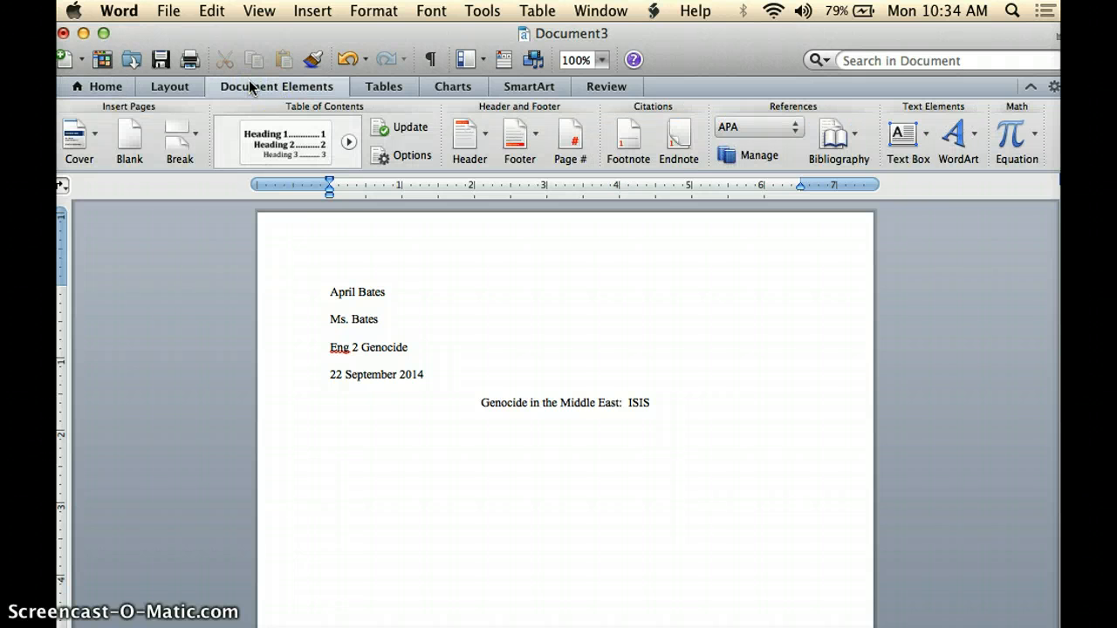
{"action": "left_click", "coordinate": [572, 136]}
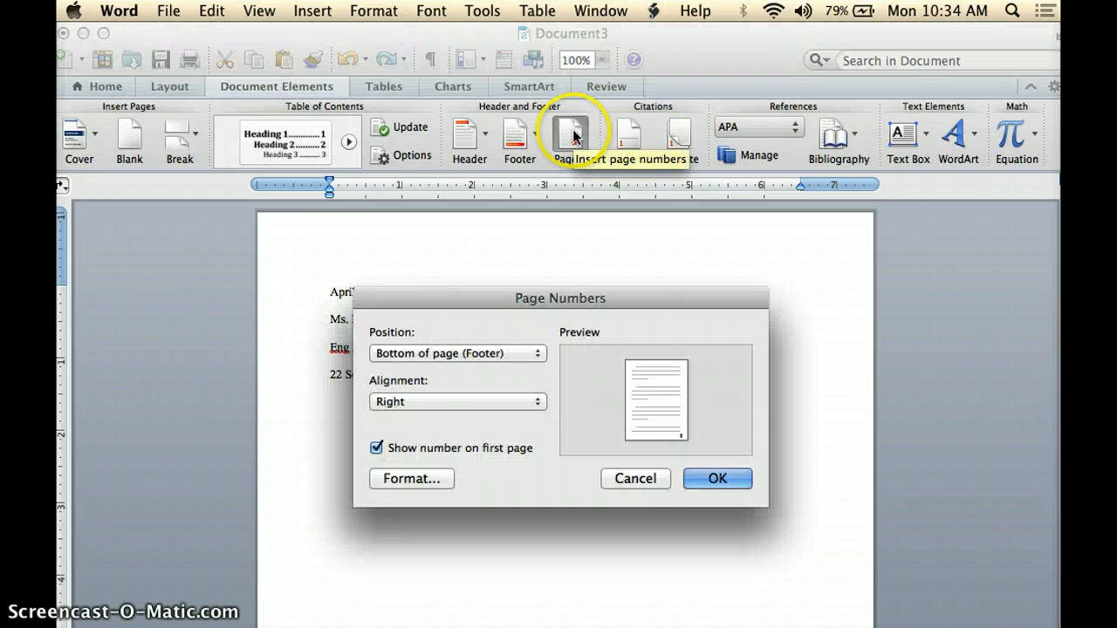
{"action": "left_click", "coordinate": [534, 352]}
{"action": "left_click", "coordinate": [518, 338]}
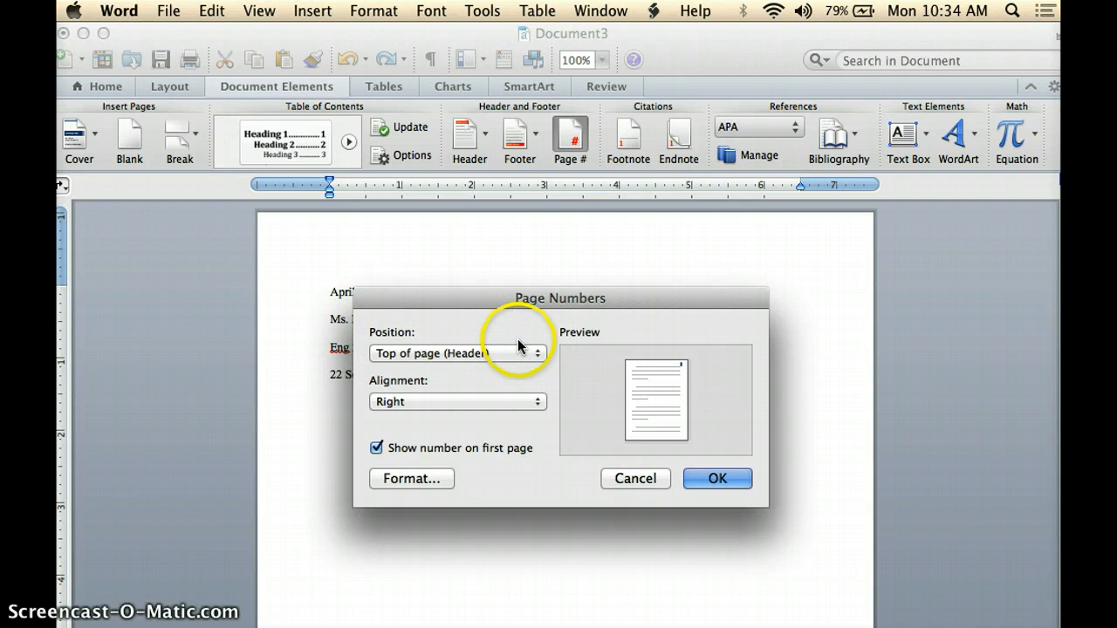
{"action": "left_click", "coordinate": [705, 479]}
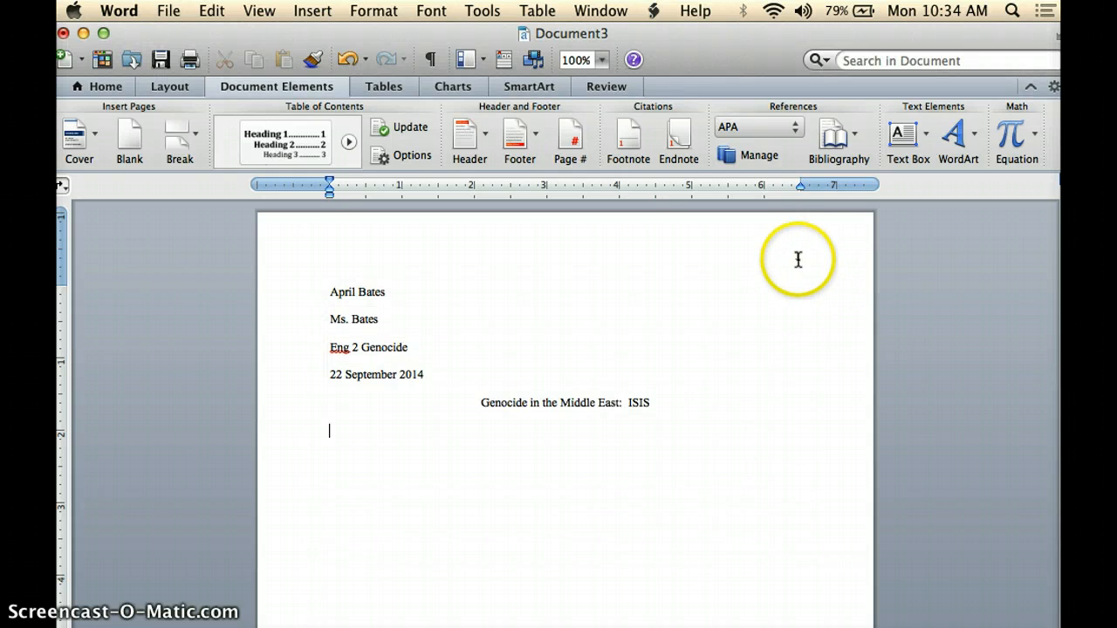
- Type the student's last name before the page number in the header
{"action": "double_click", "coordinate": [798, 253]}
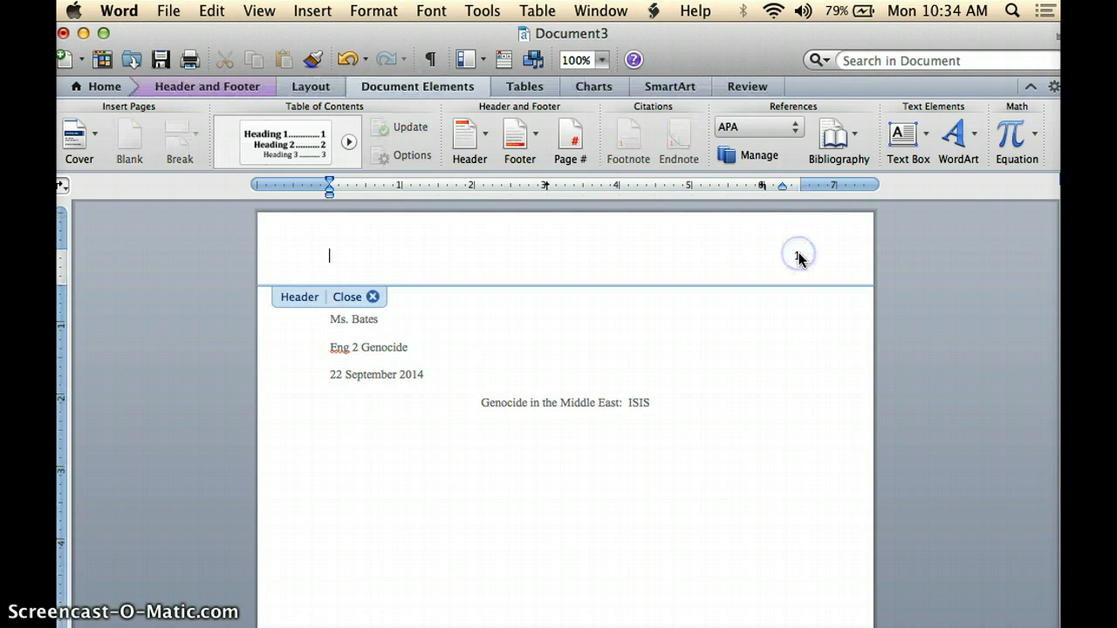
{"action": "left_click", "coordinate": [792, 256]}
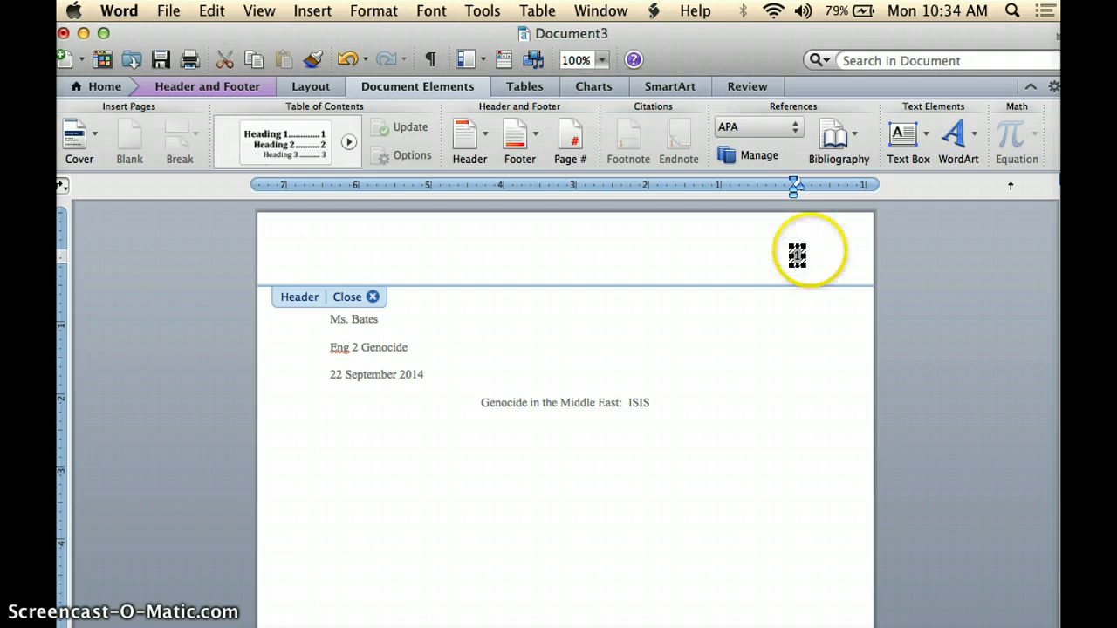
{"action": "left_click", "coordinate": [796, 255]}
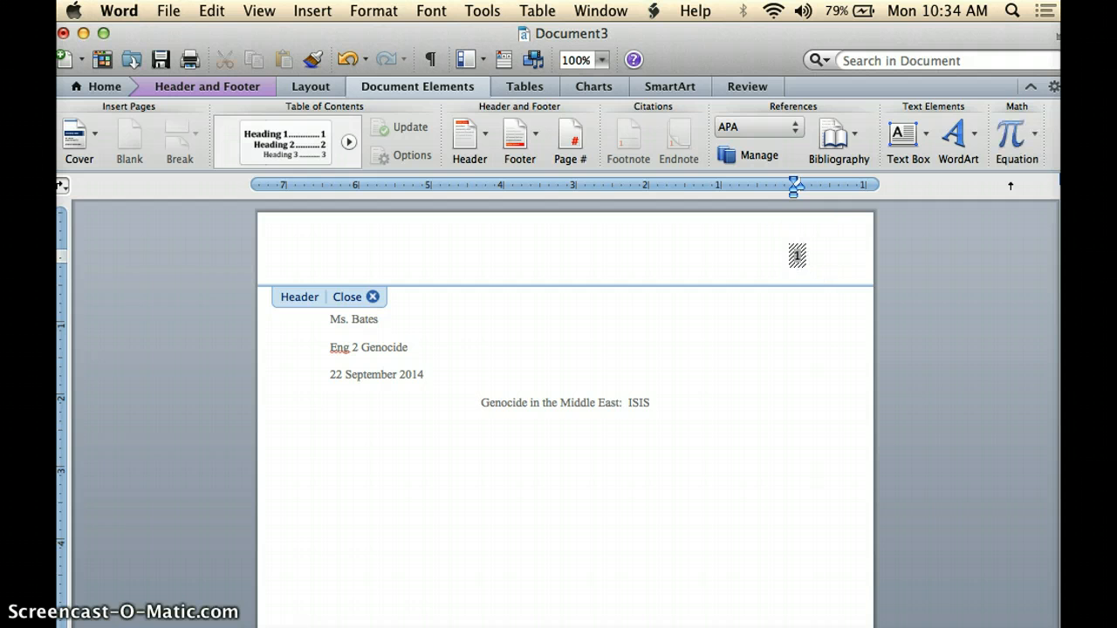
{"action": "type", "text": "Bates"}
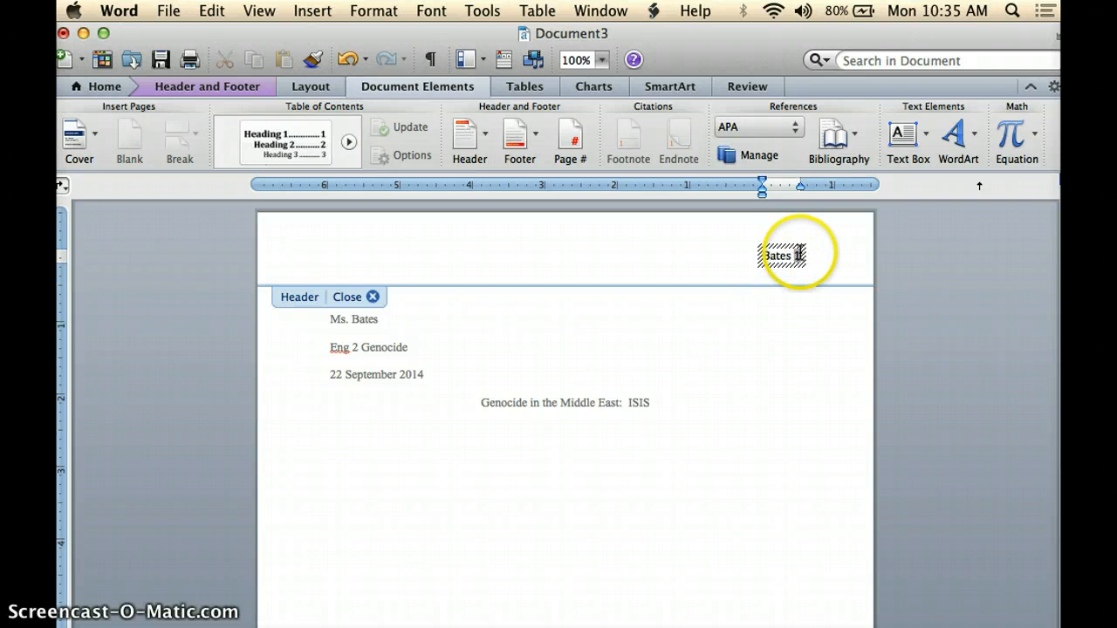
- Set the header text's font to Times New Roman and close the header
{"action": "left_click", "coordinate": [799, 253]}
{"action": "left_click_drag", "start_coordinate": [792, 253], "coordinate": [750, 253]}
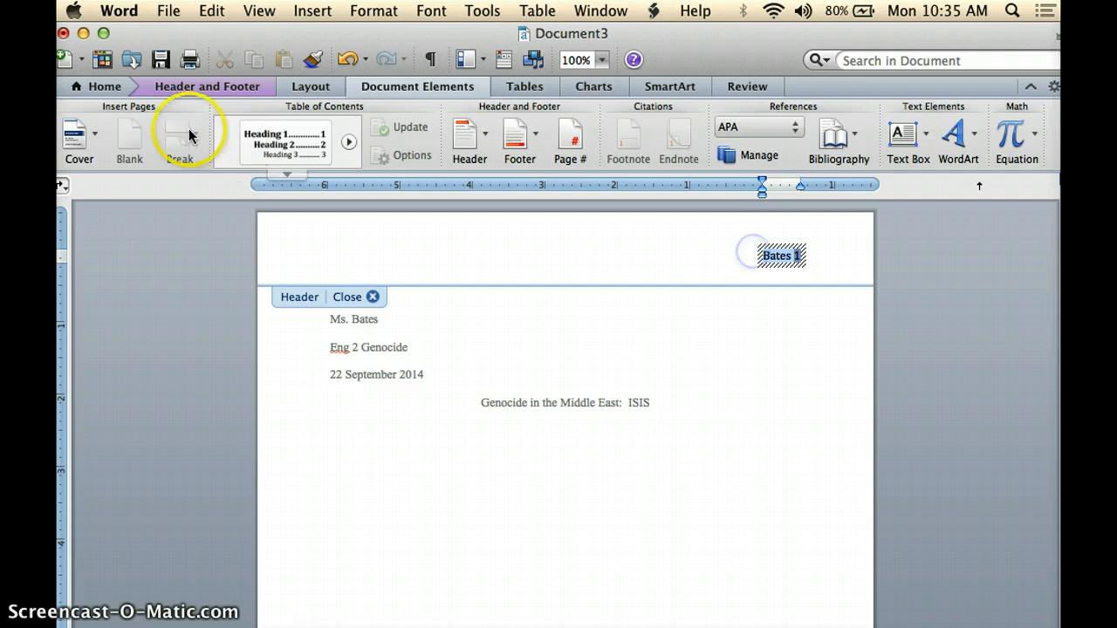
{"action": "left_click", "coordinate": [105, 87]}
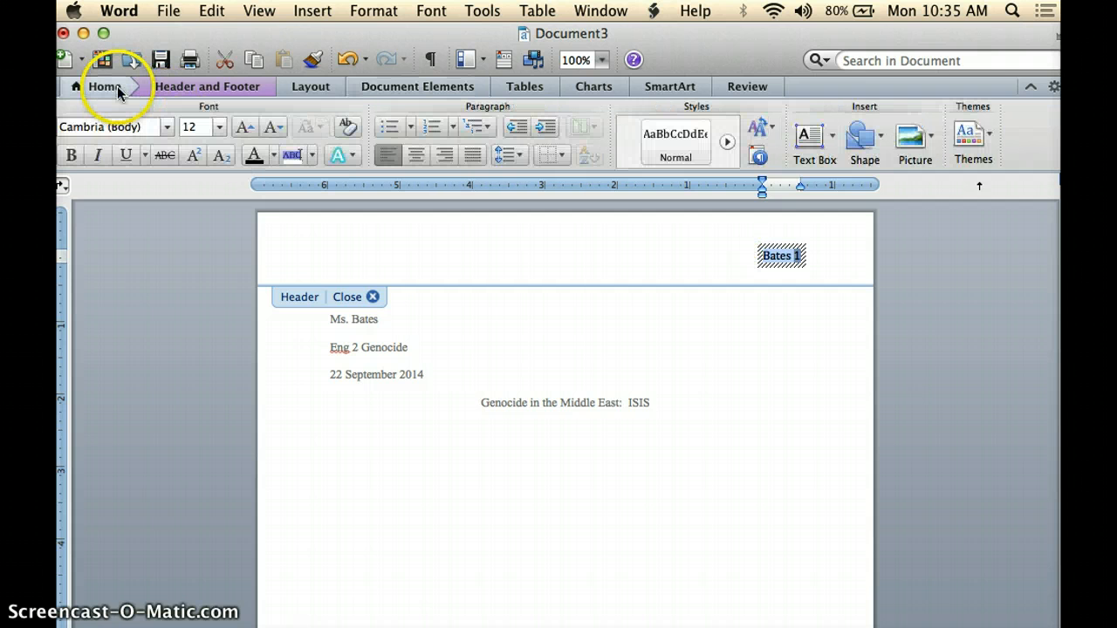
{"action": "left_click", "coordinate": [167, 128]}
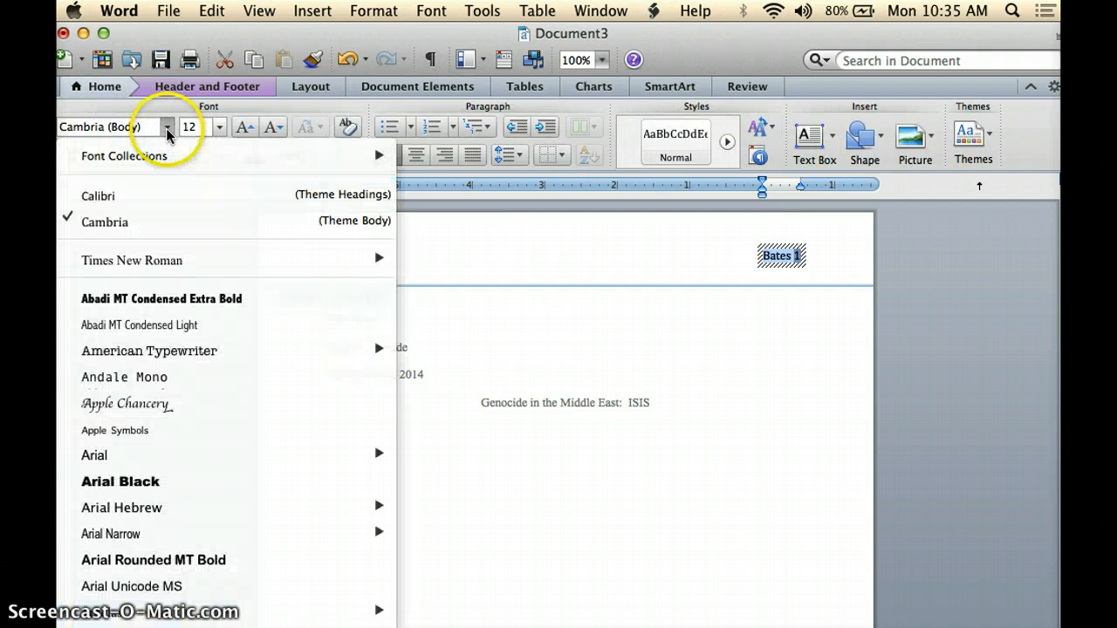
{"action": "left_click", "coordinate": [149, 260]}
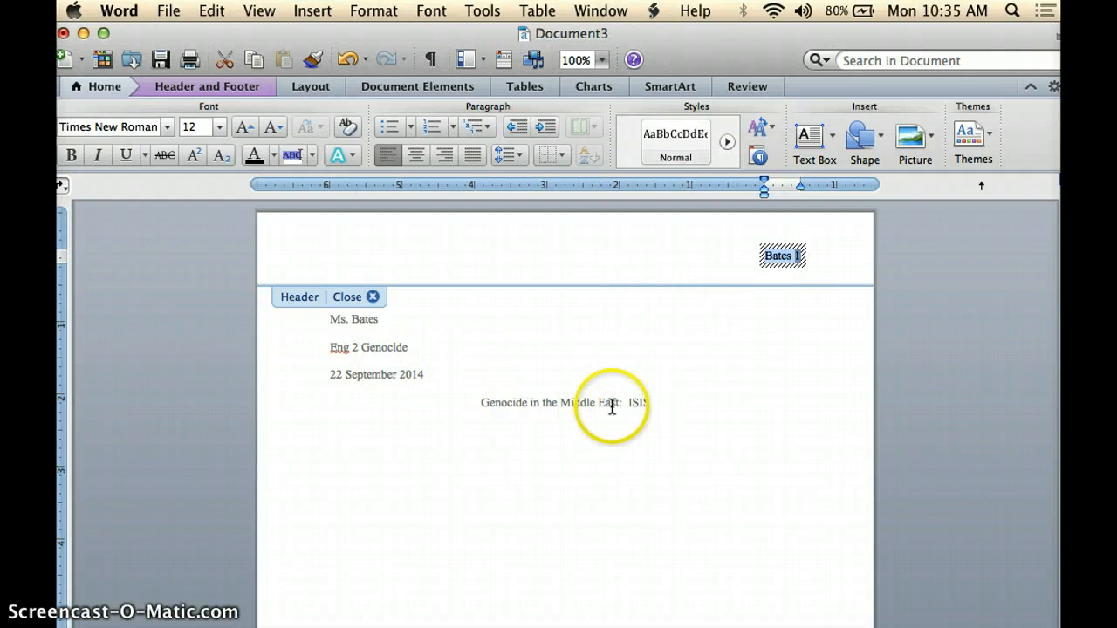
{"action": "left_click", "coordinate": [372, 297]}
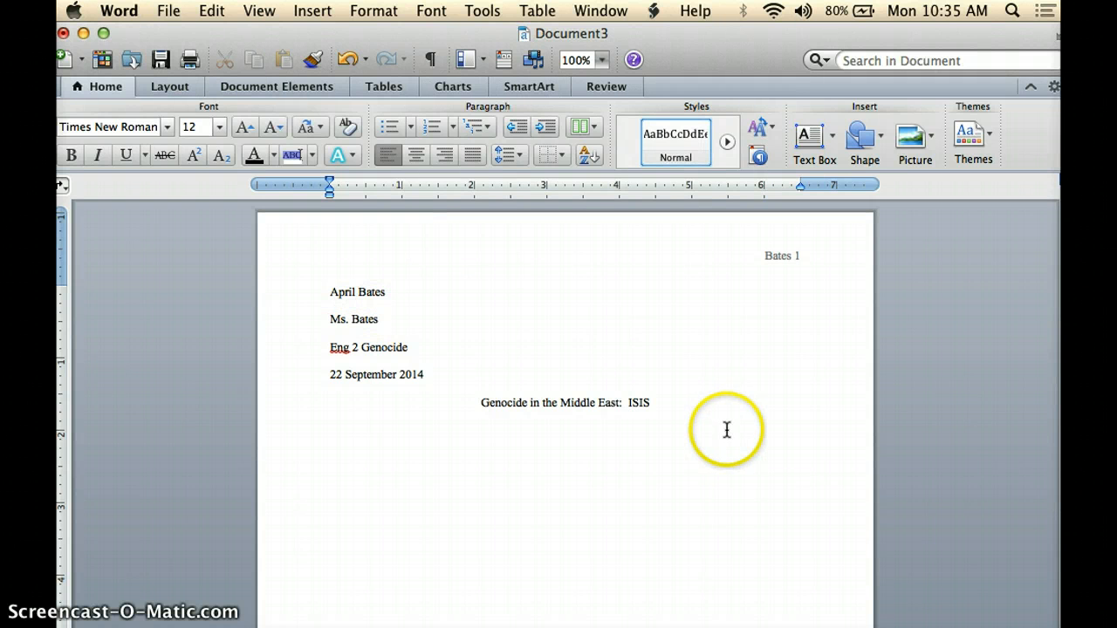